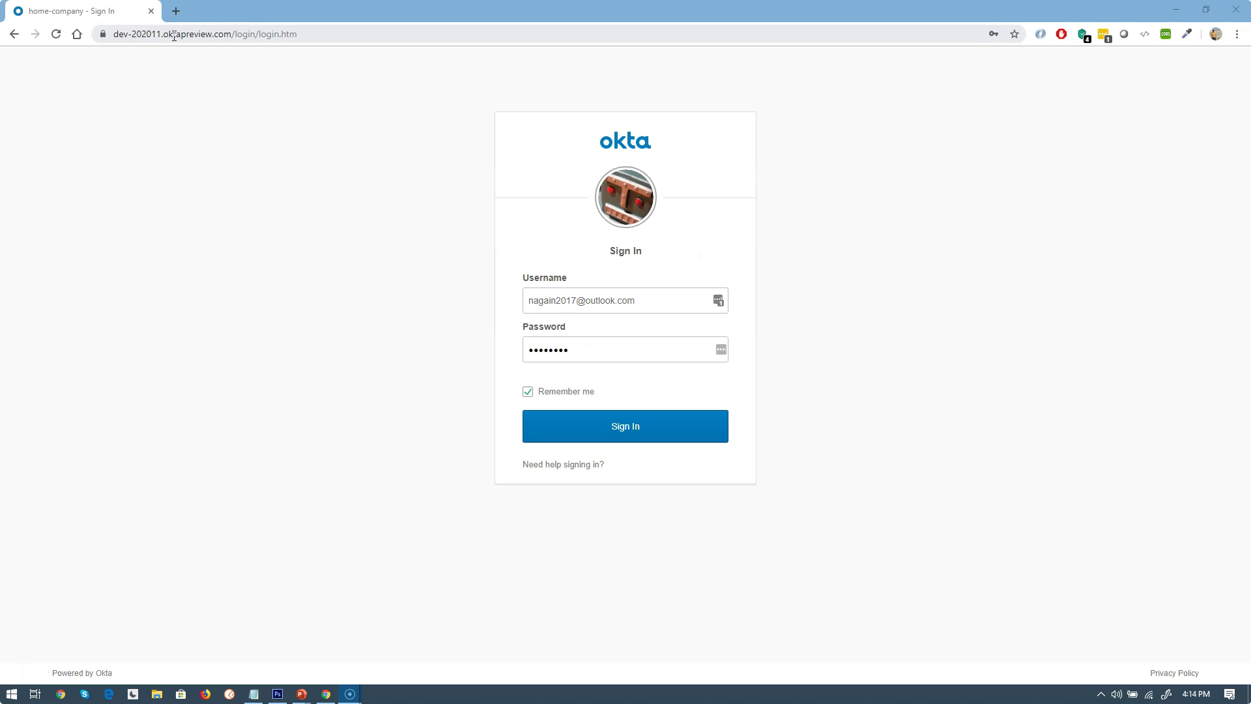
Step: Reload Okta at the org's base address by removing /login/login.htm from the URL
click(224, 36)
drag(265, 36, 413, 37)
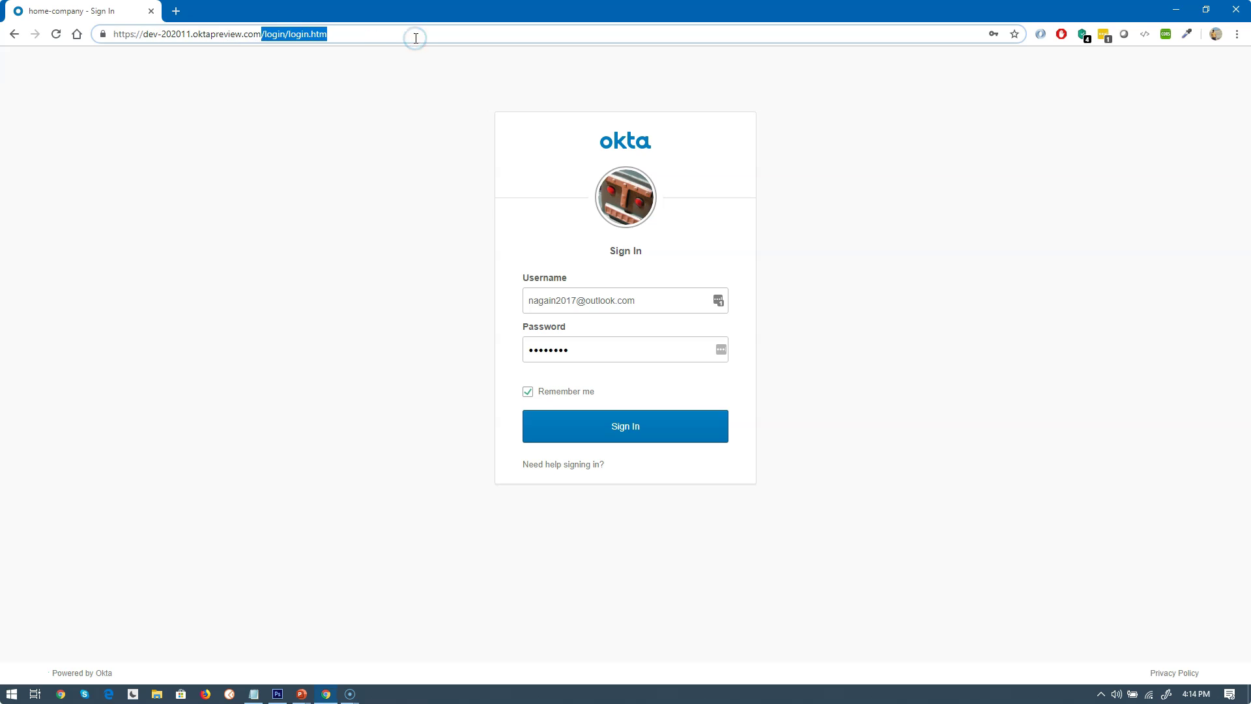
key(BackSpace)
key(Return)
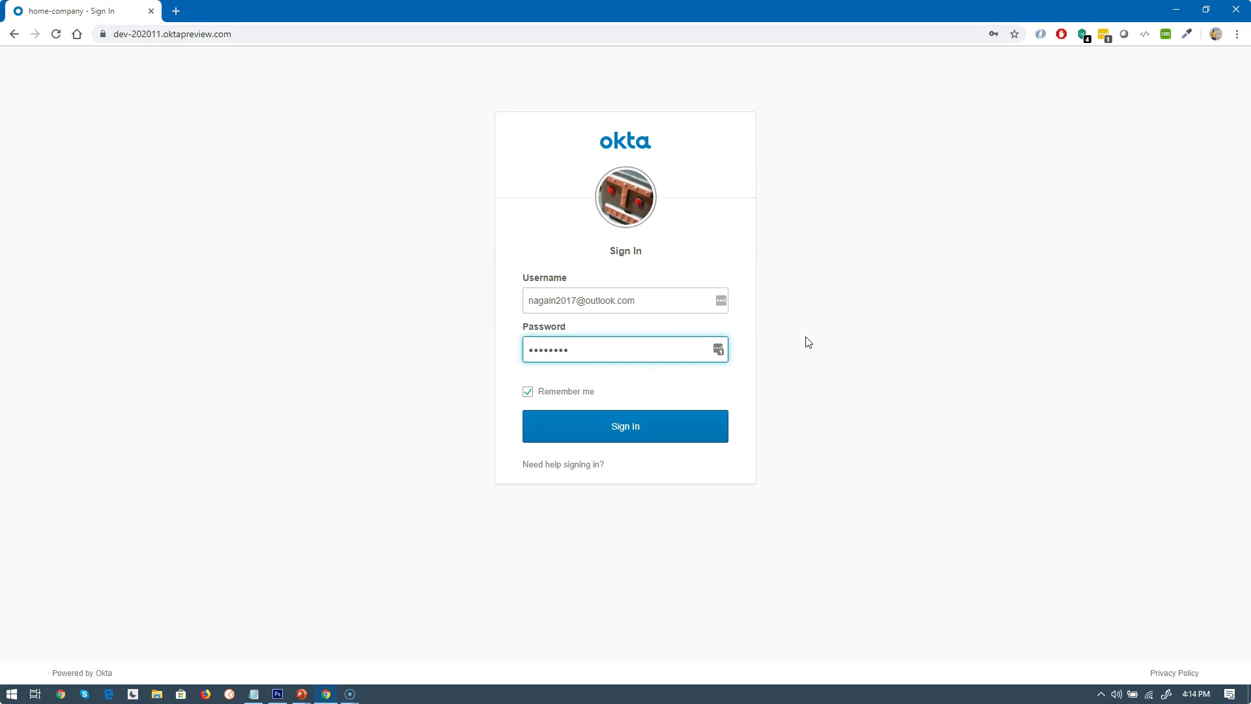
Step: Sign in, switch to the Admin console, and go to Applications > Applications
click(658, 438)
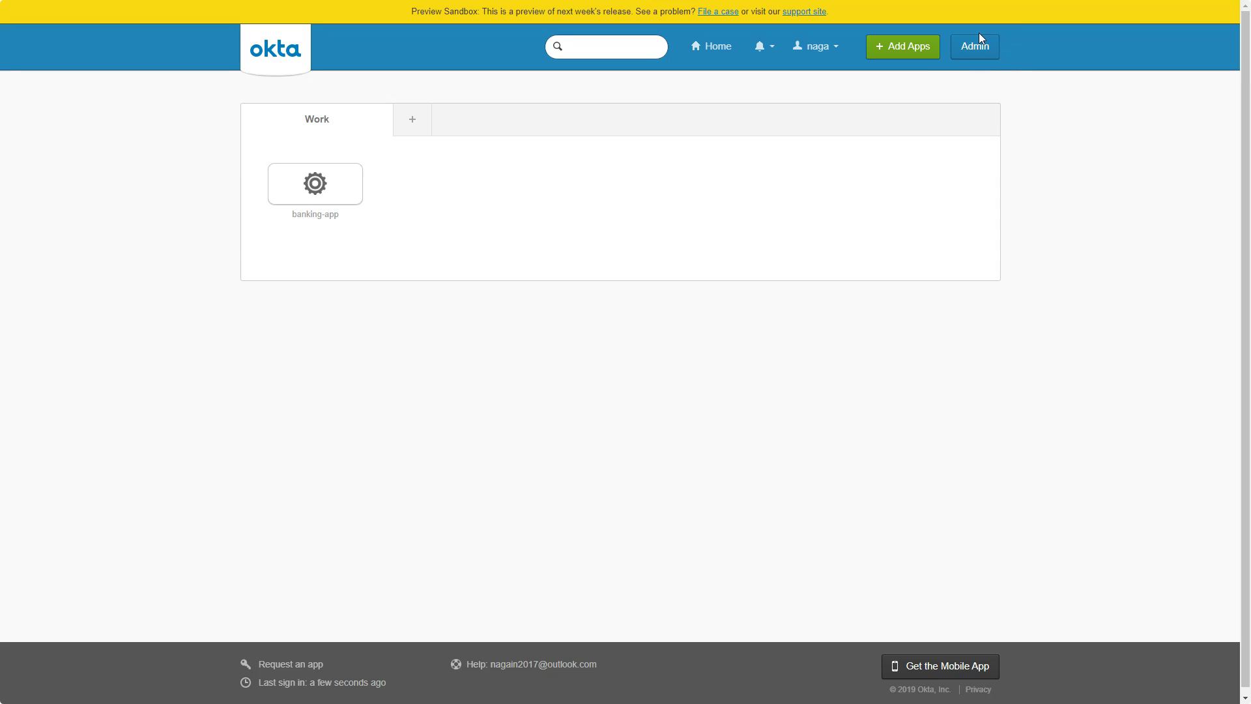
click(979, 51)
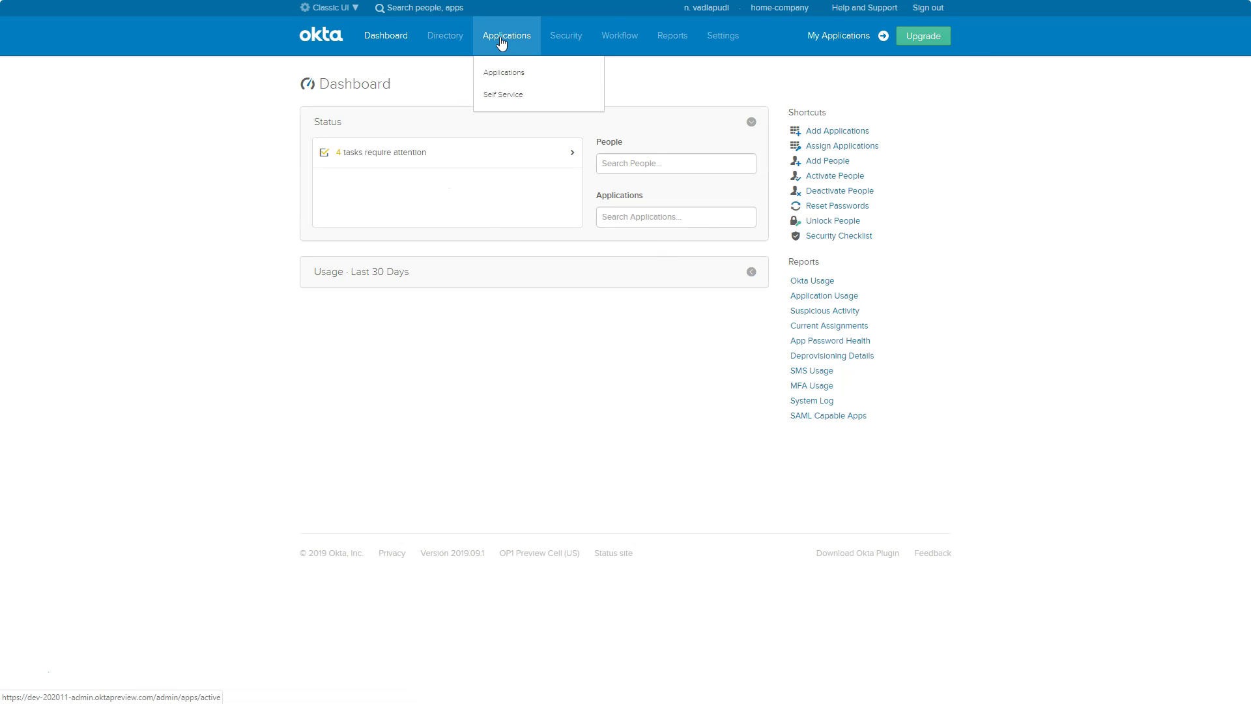
click(504, 74)
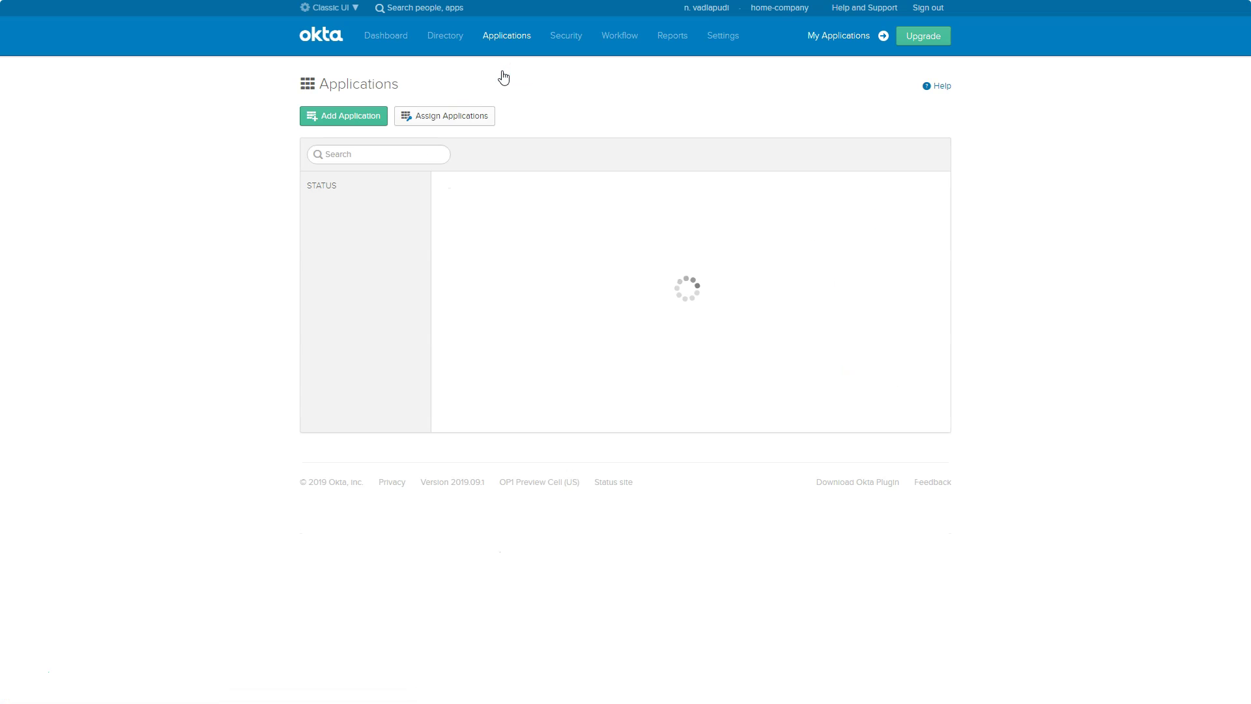
Step: Create a new OpenID Connect app integration with Single Page App (SPA) as the platform
click(335, 119)
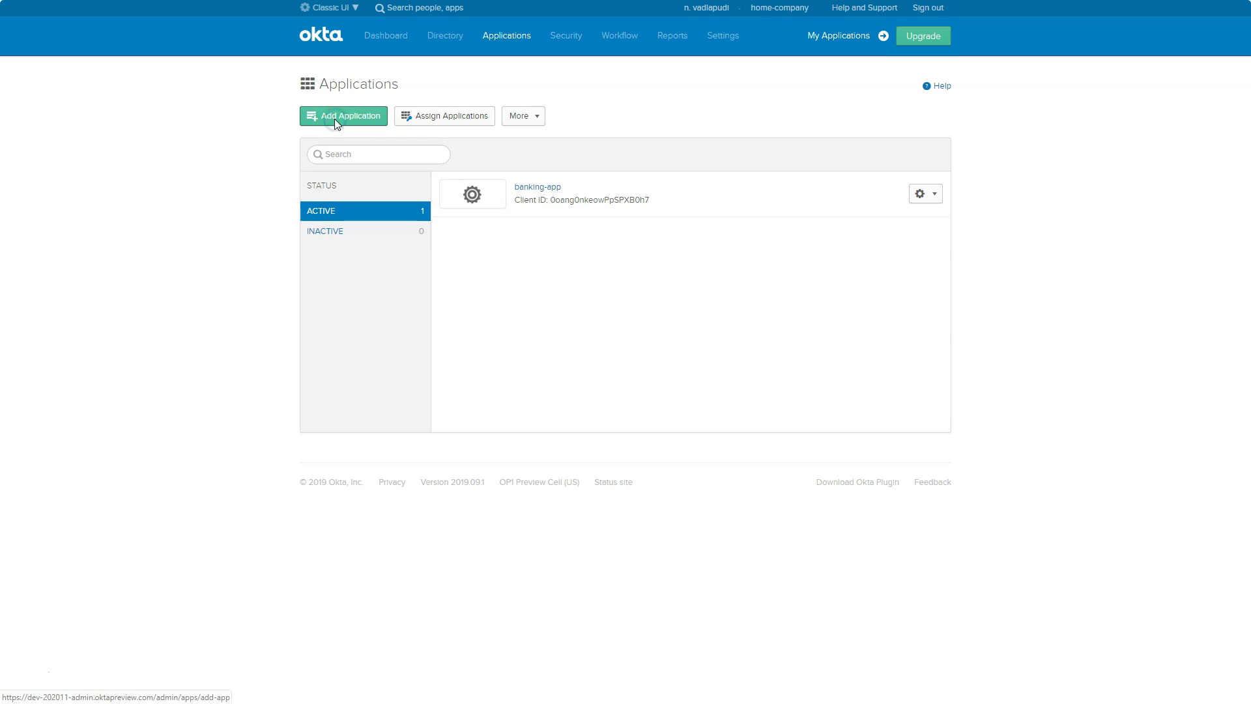
click(397, 204)
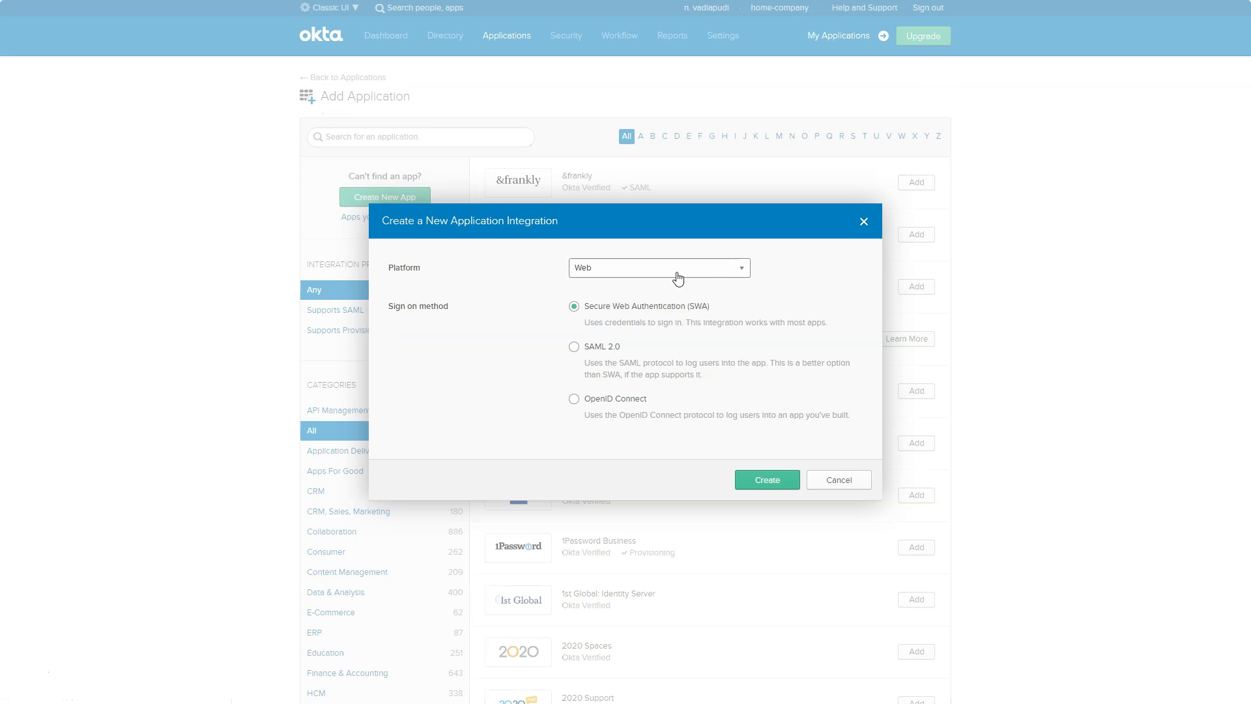
click(641, 273)
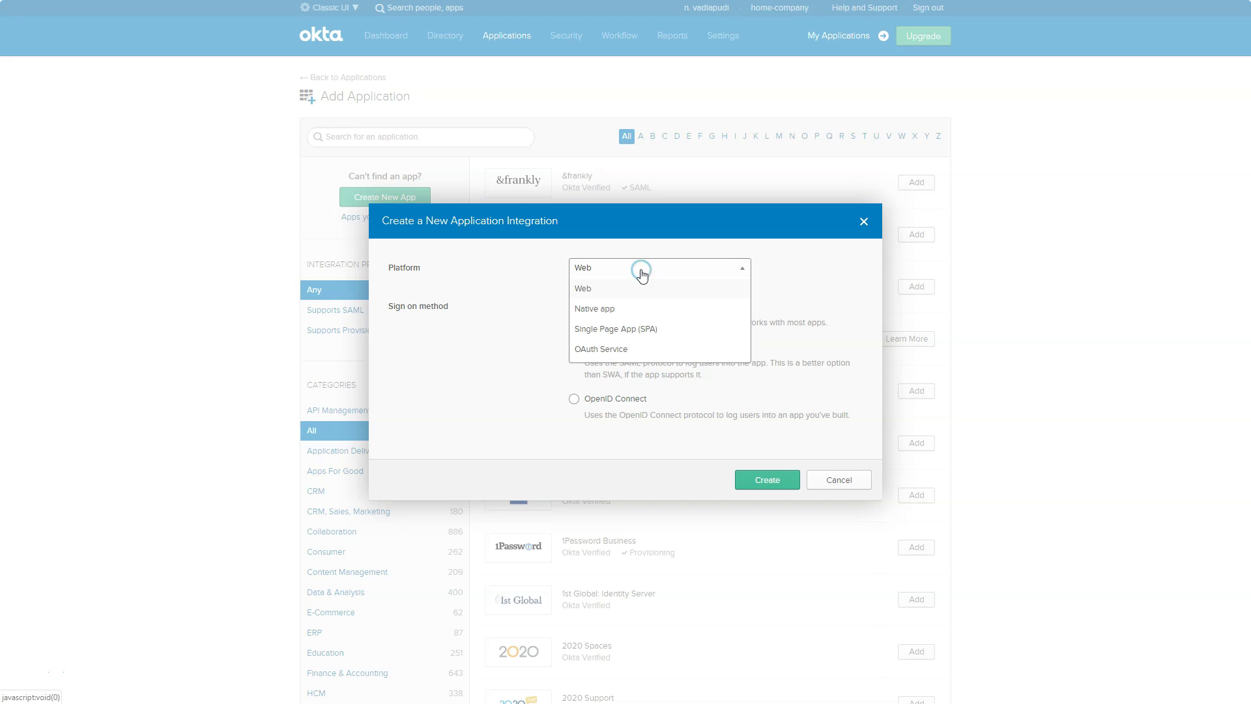
click(631, 331)
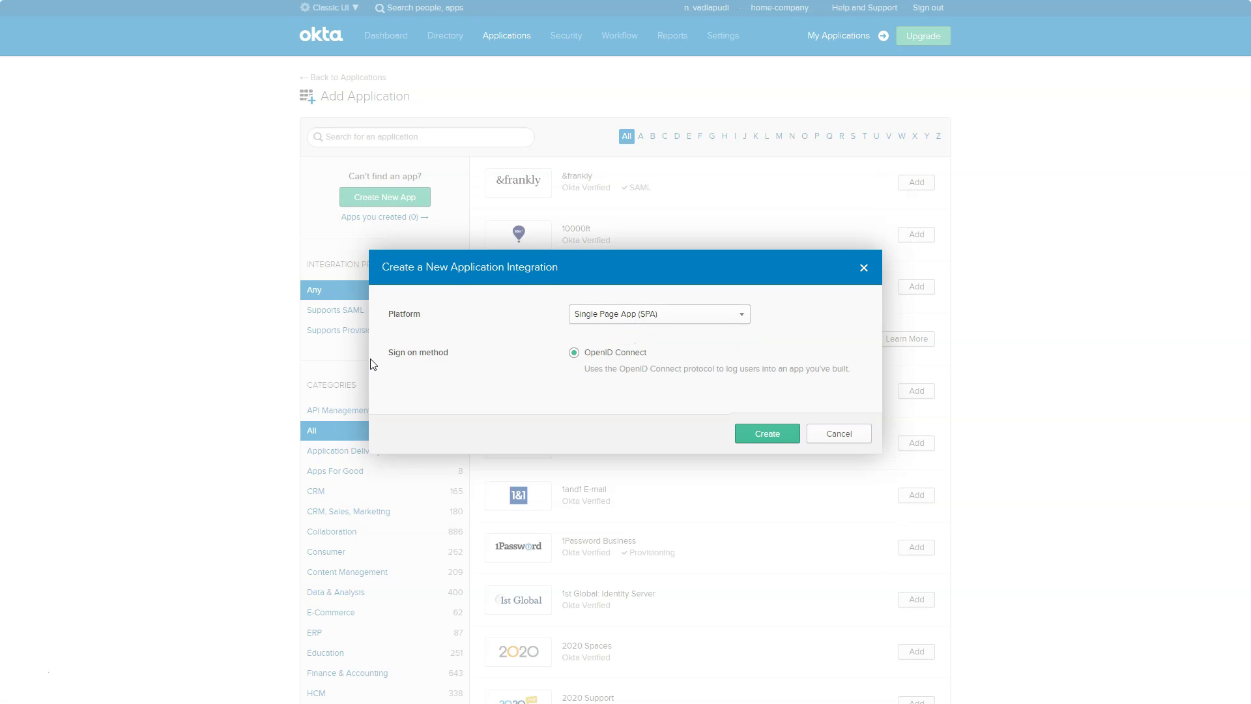
drag(387, 352, 450, 352)
click(768, 435)
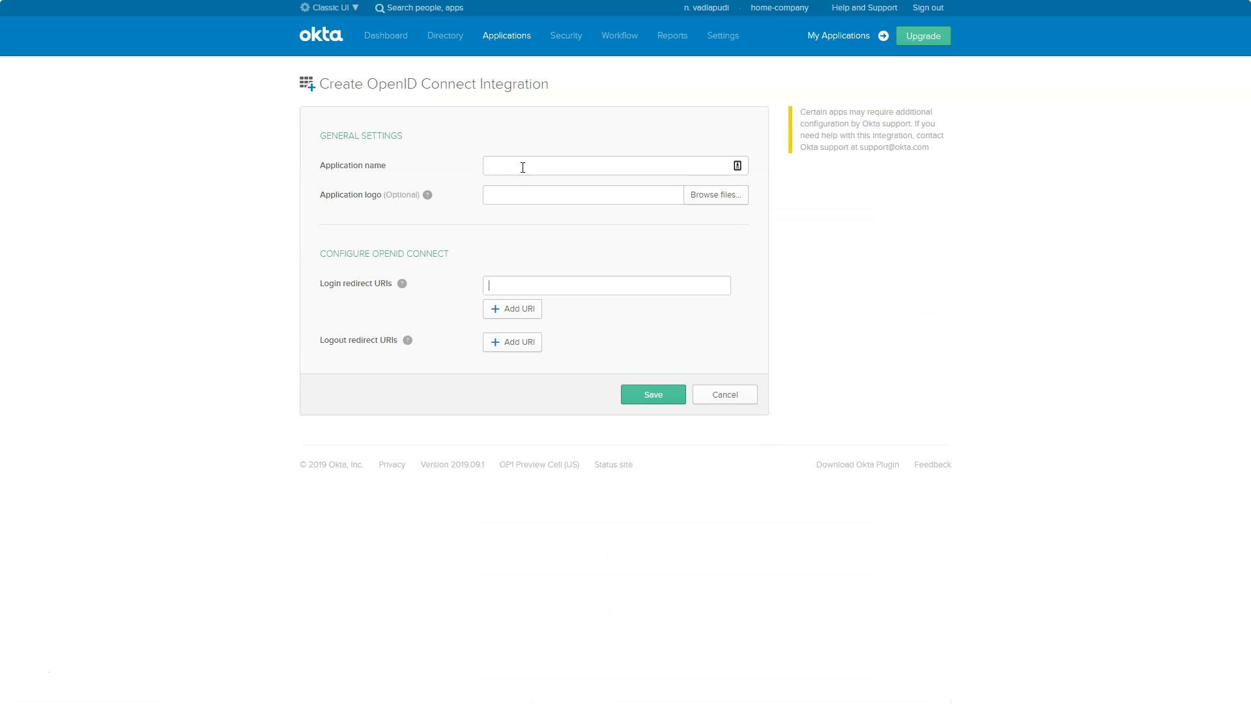
Step: Name the app test-app and add the http and https localhost:4200/implicit/callback login redirect URIs
click(522, 167)
text(test-app)
click(535, 284)
text(host:4200/implicit)
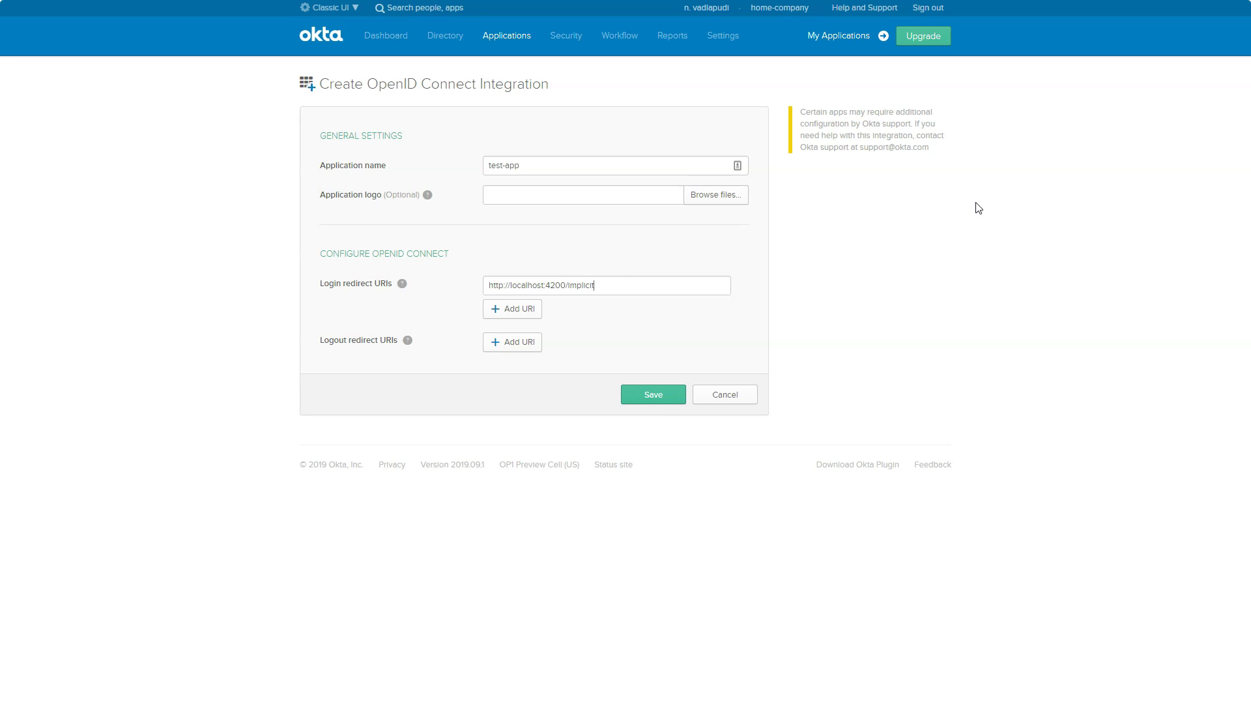
text(/callback)
click(522, 310)
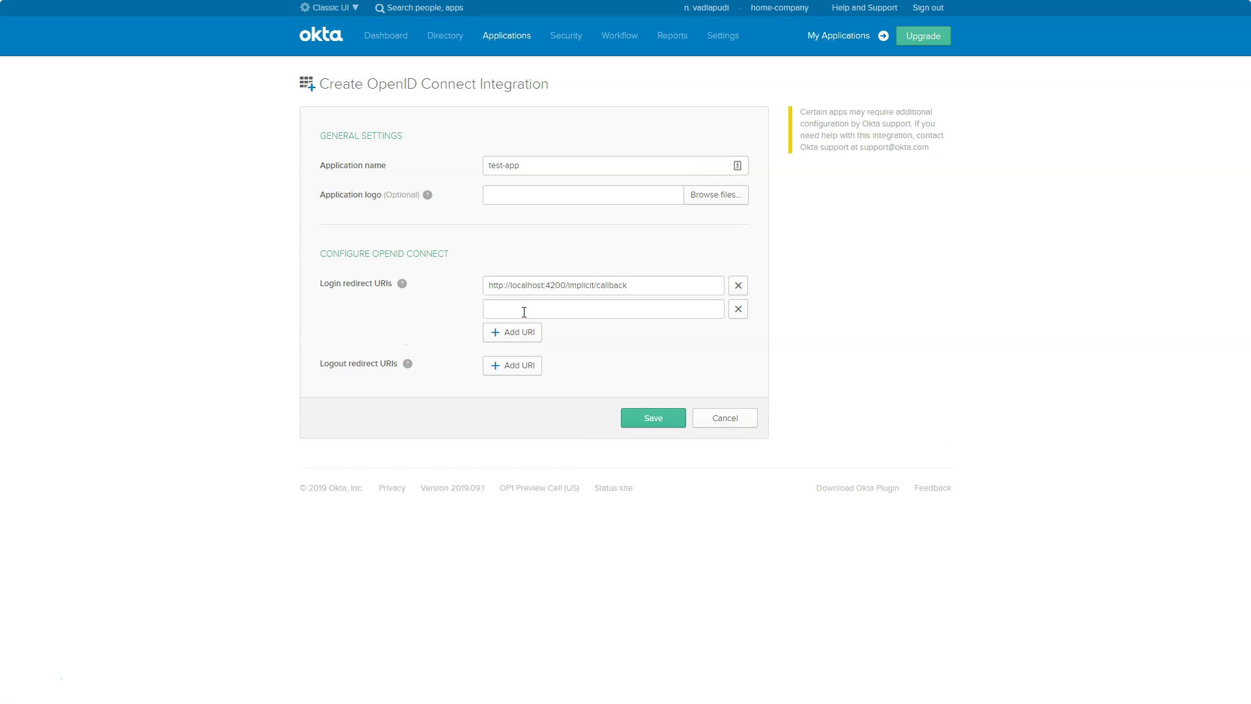
text(https://localhost:4200/impo)
text(icit/callback)
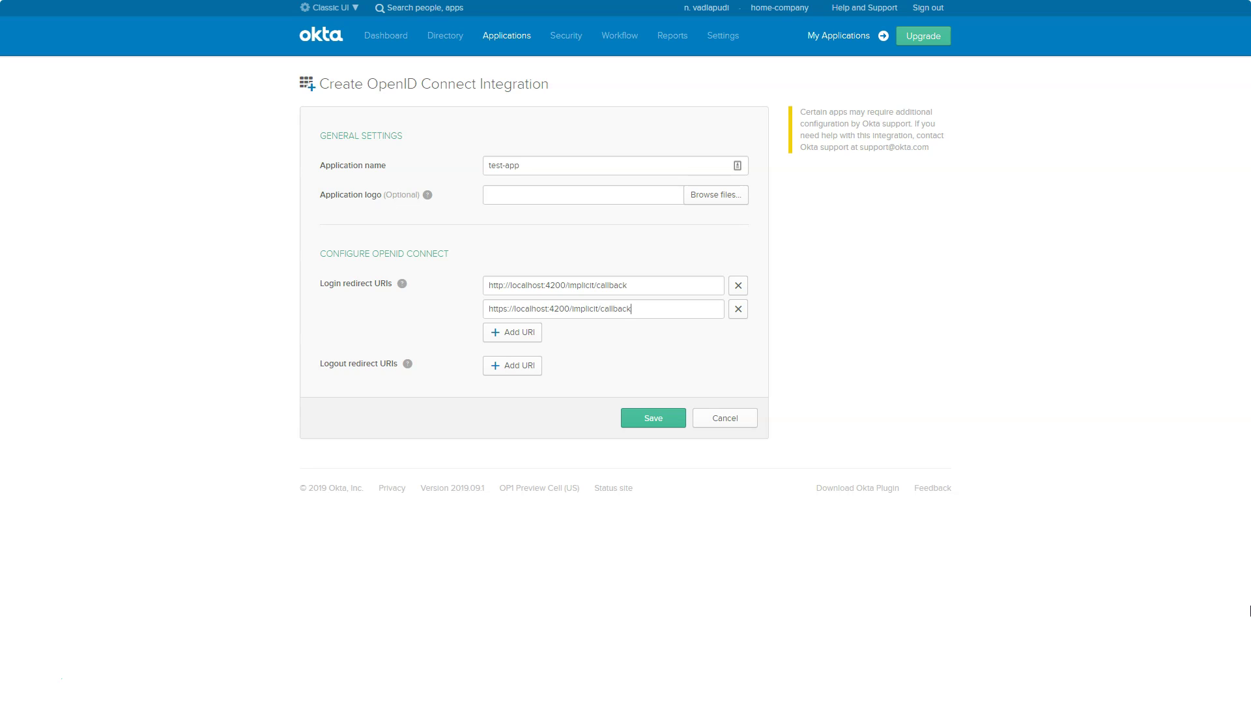
click(525, 370)
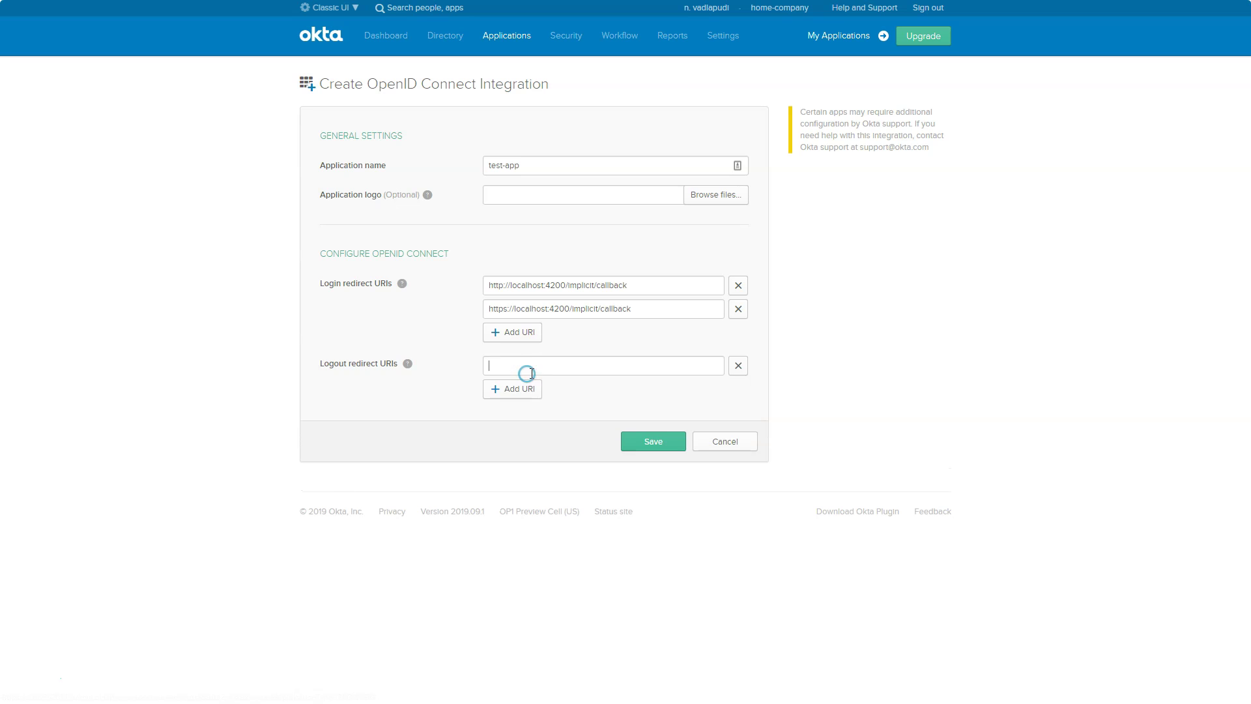
text(http://localhost:4200/)
click(654, 444)
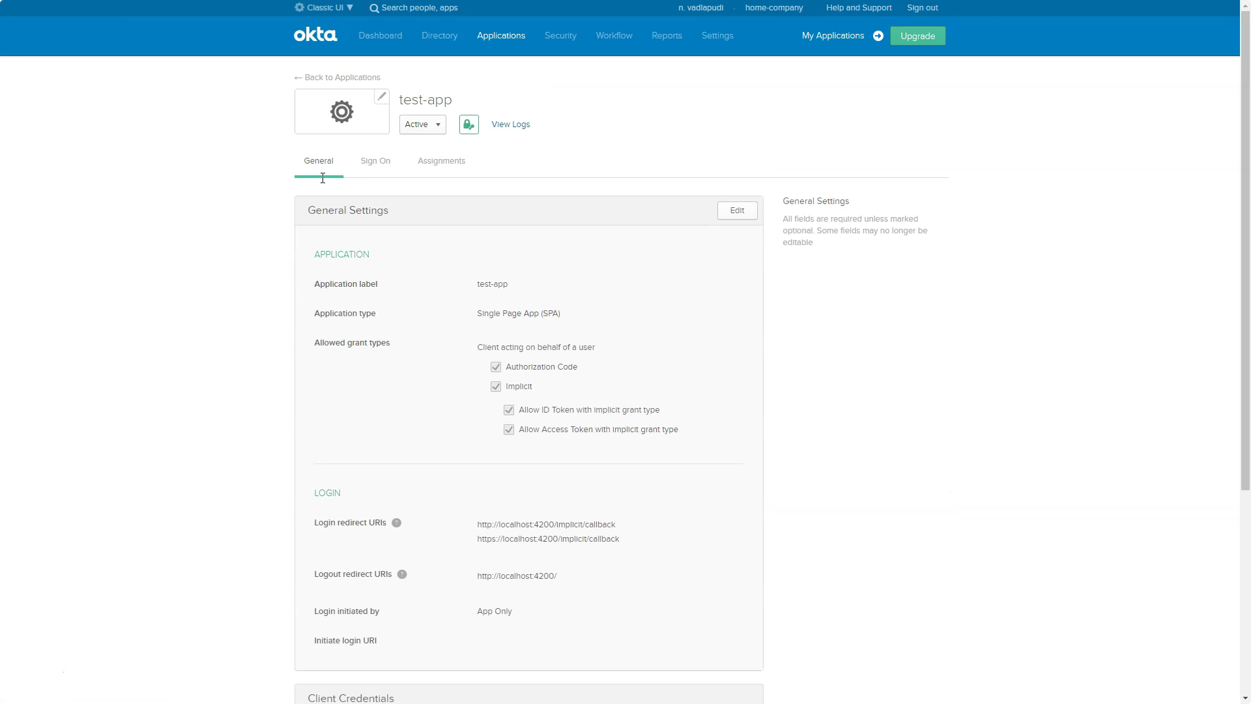
Step: Go back to the applications list and open test-app's General settings
drag(402, 102, 485, 99)
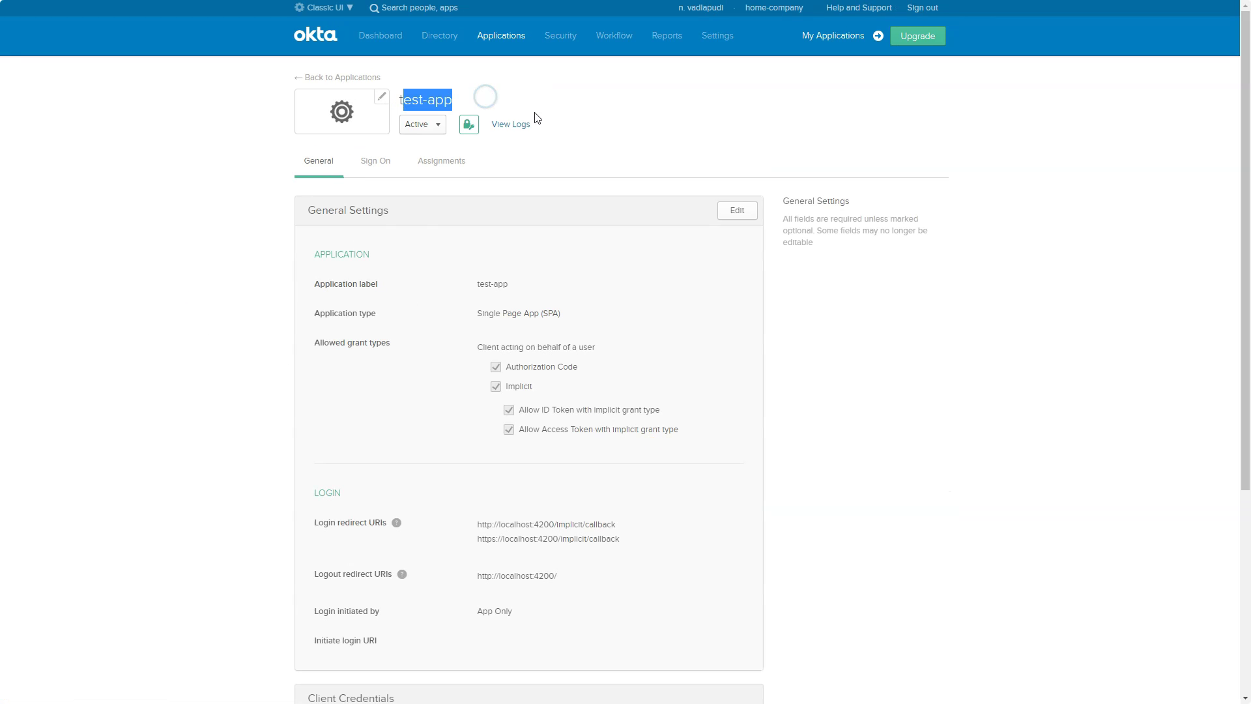
mouse_move(502, 33)
click(498, 74)
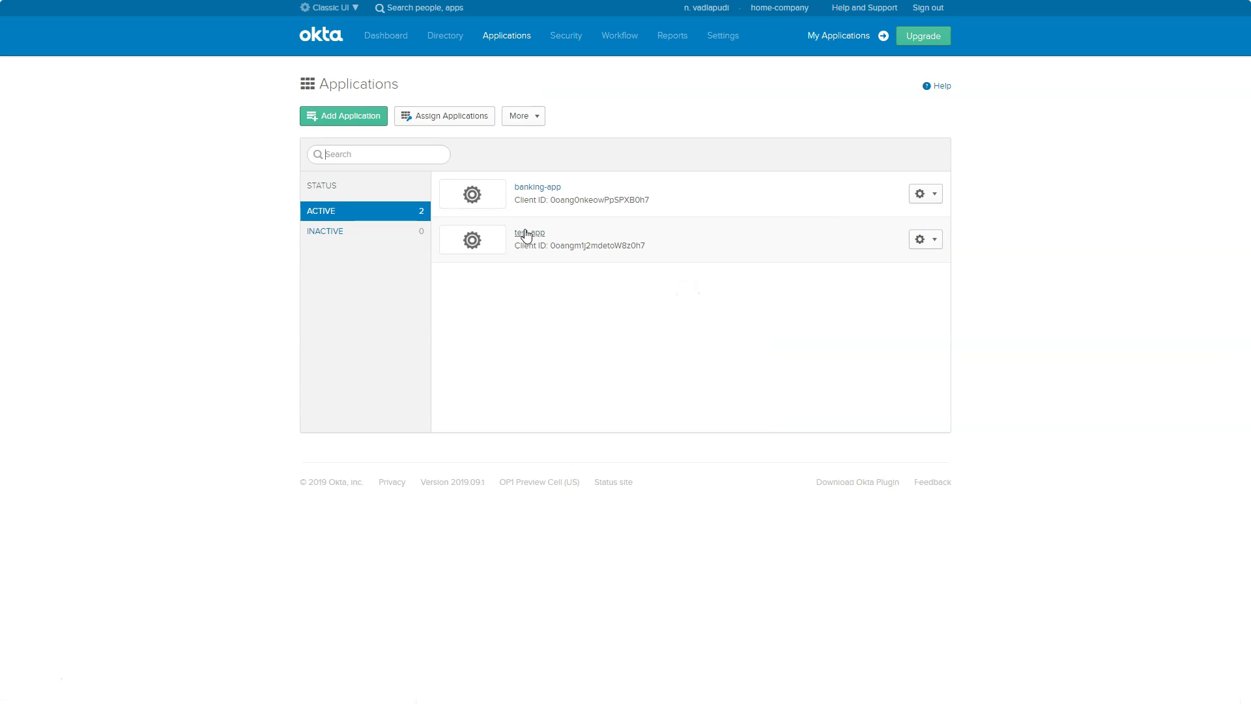
click(527, 234)
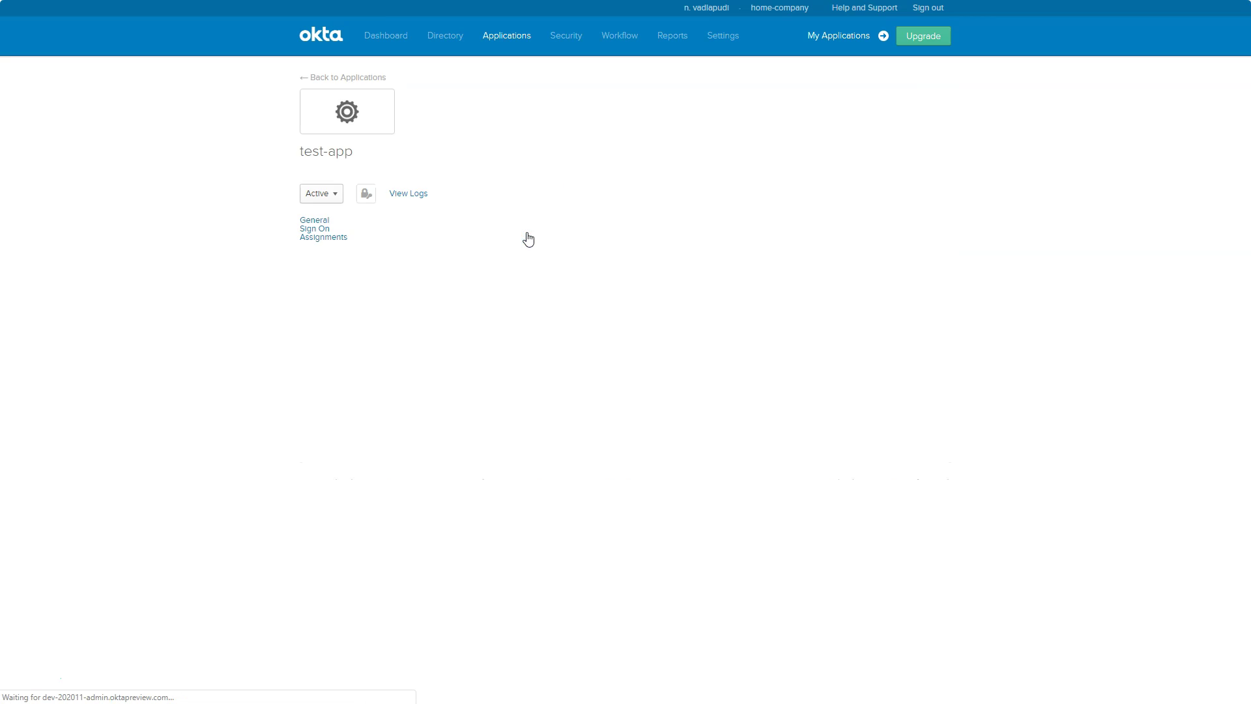
click(326, 162)
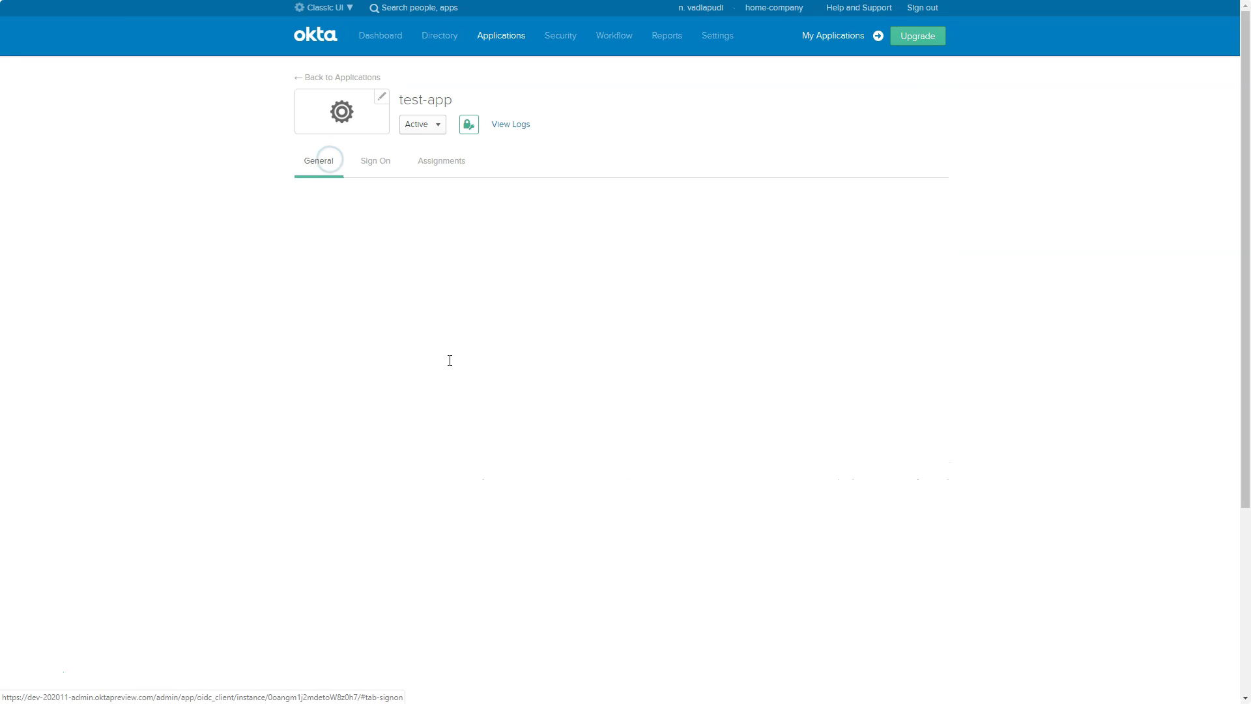
Step: Review test-app's allowed grant types, including Authorization Code
scroll(456, 326, down, 4)
scroll(586, 334, up, 4)
scroll(662, 357, down, 4)
scroll(601, 313, up, 3)
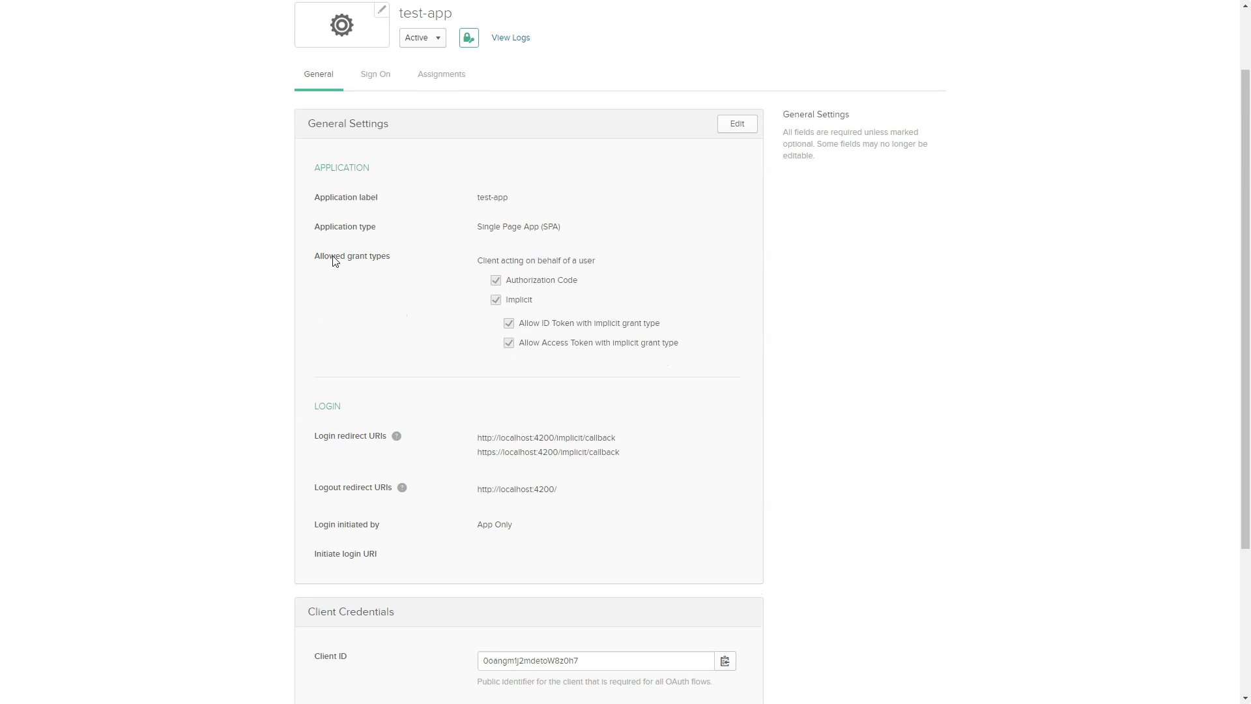
drag(314, 255, 440, 255)
drag(506, 280, 621, 281)
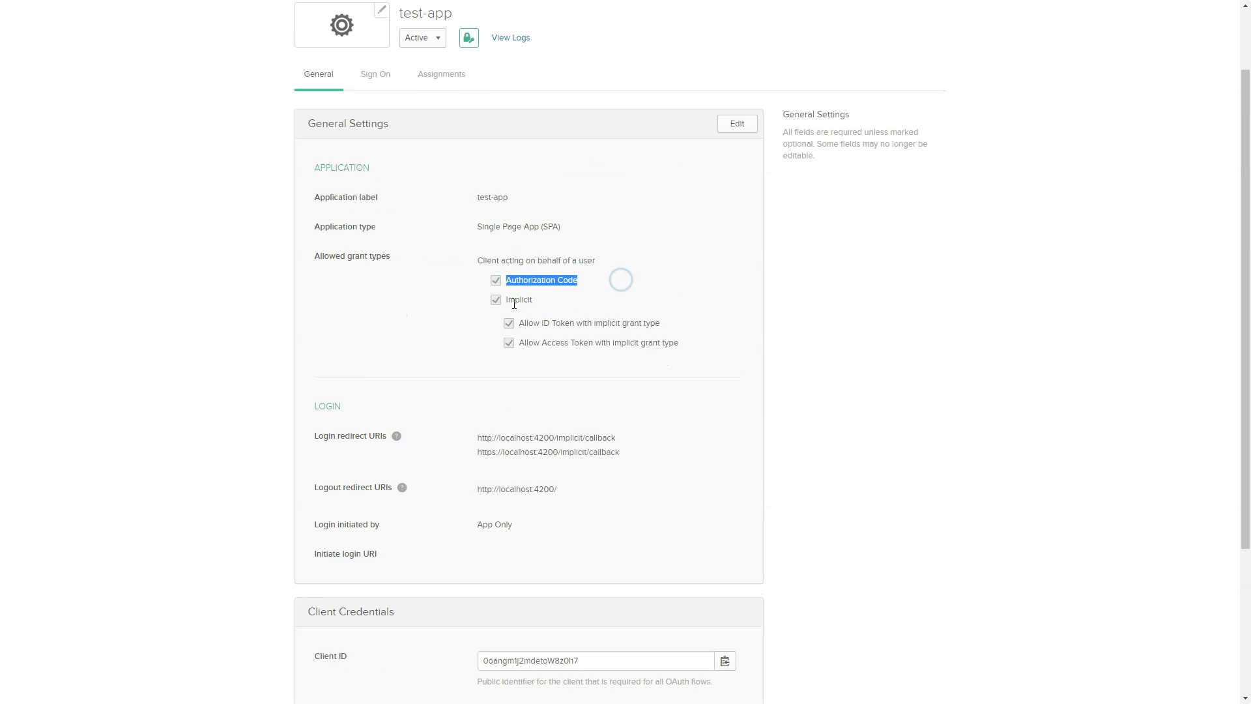
drag(518, 320, 611, 337)
click(619, 339)
Step: Review test-app's login and logout redirect URIs and its Client ID
scroll(722, 303, down, 1)
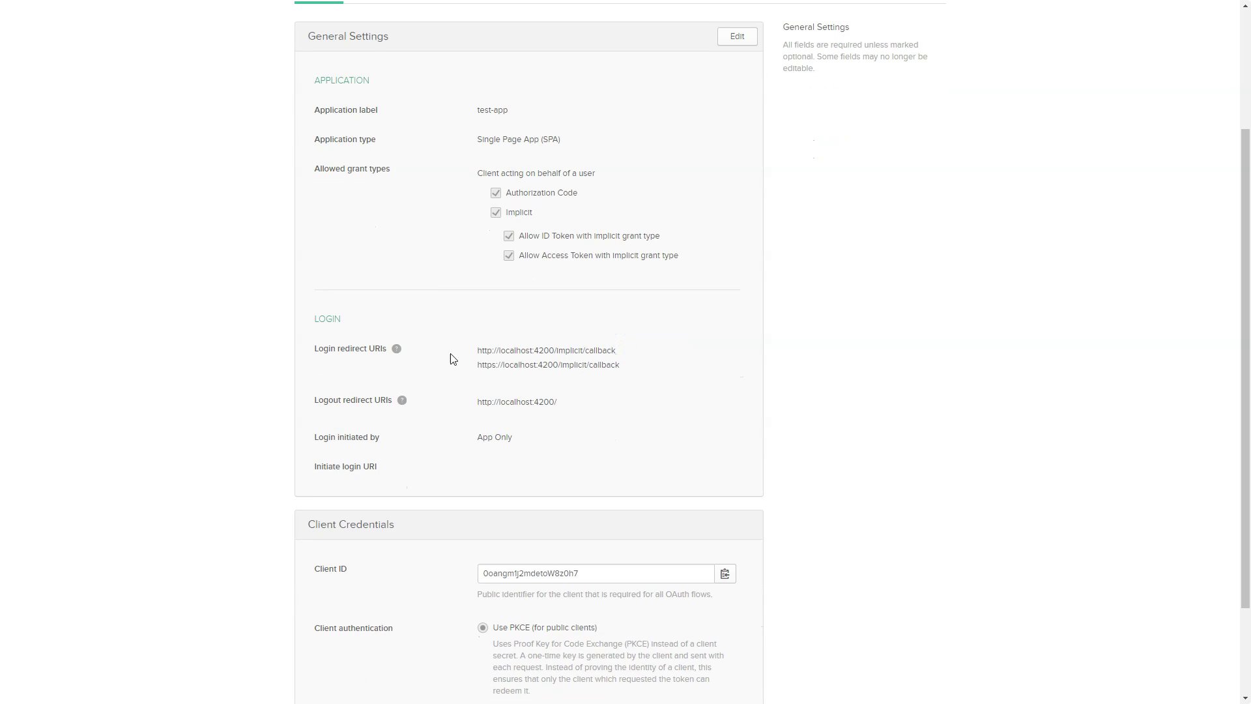
drag(475, 352, 654, 406)
click(654, 405)
scroll(606, 424, down, 2)
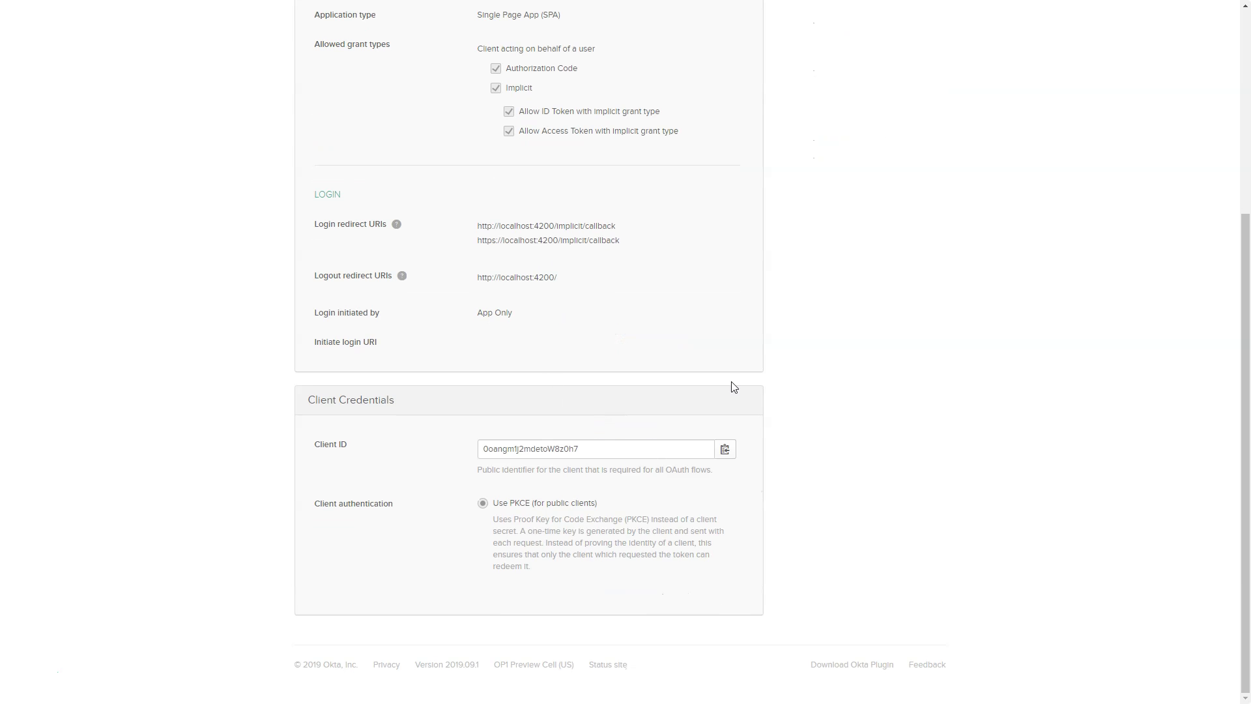
drag(316, 444, 371, 449)
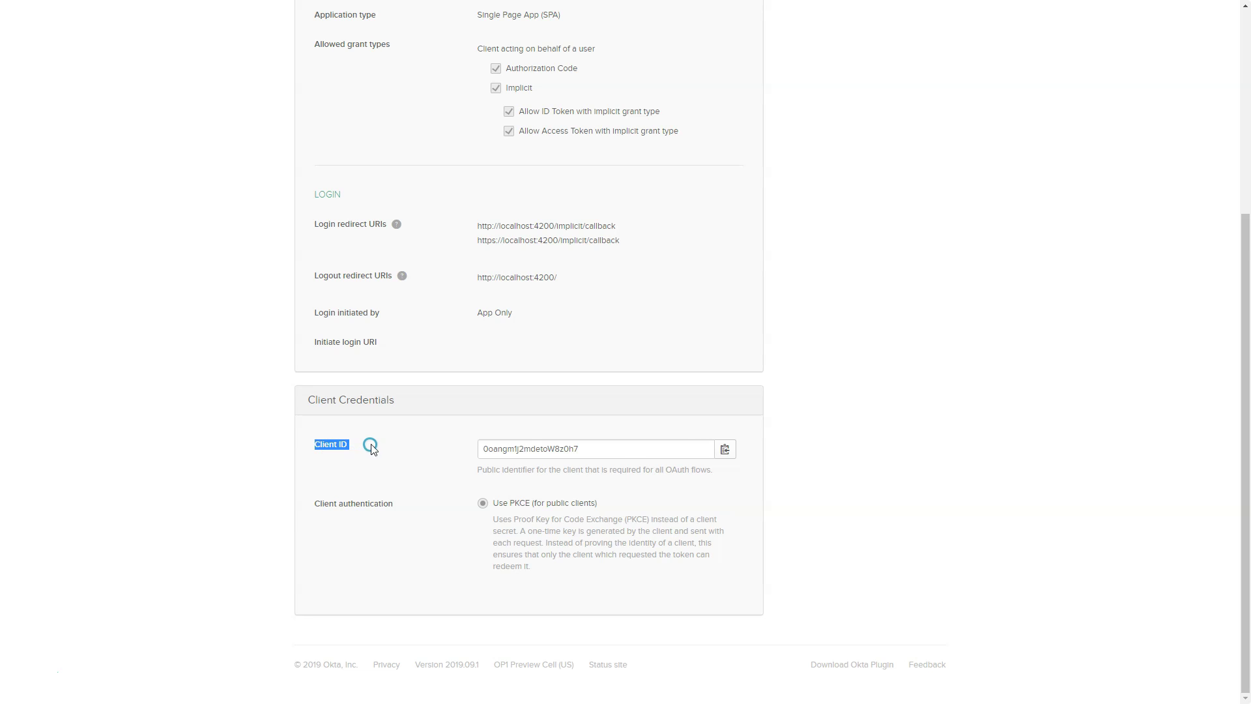
click(624, 493)
scroll(620, 462, up, 5)
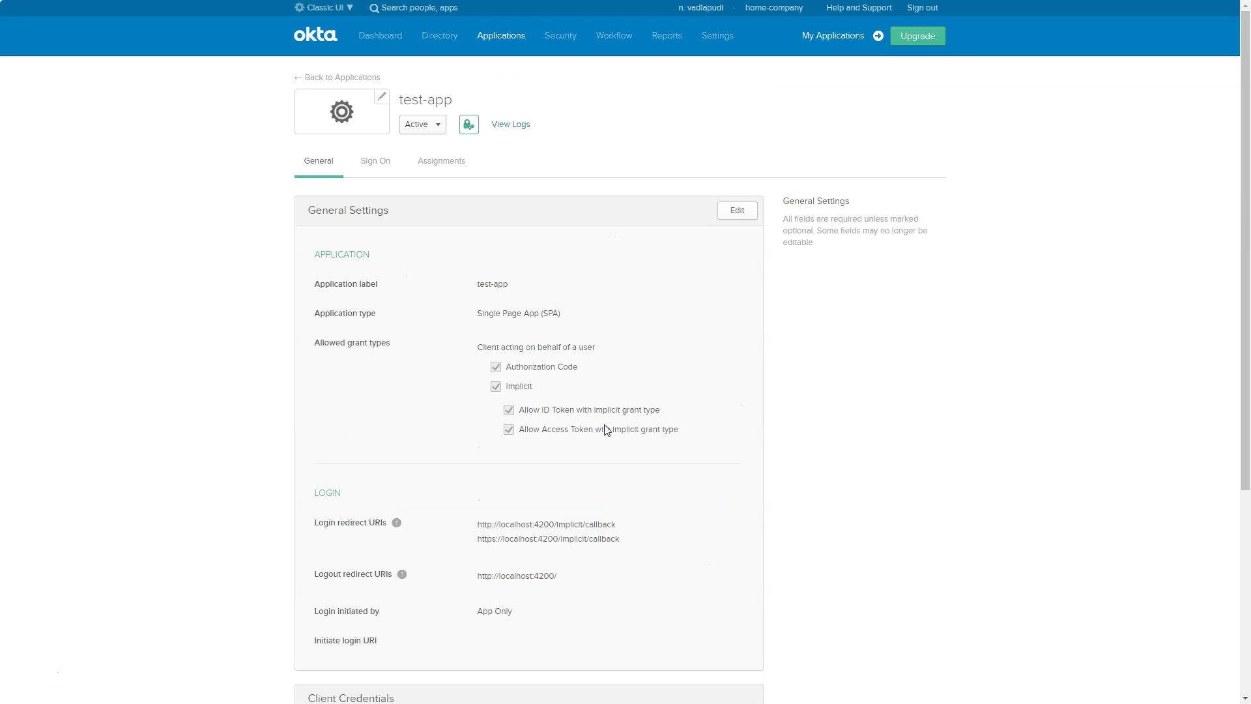
Step: Assign test-app to the listed user through Assign to People, then save and finish
click(450, 163)
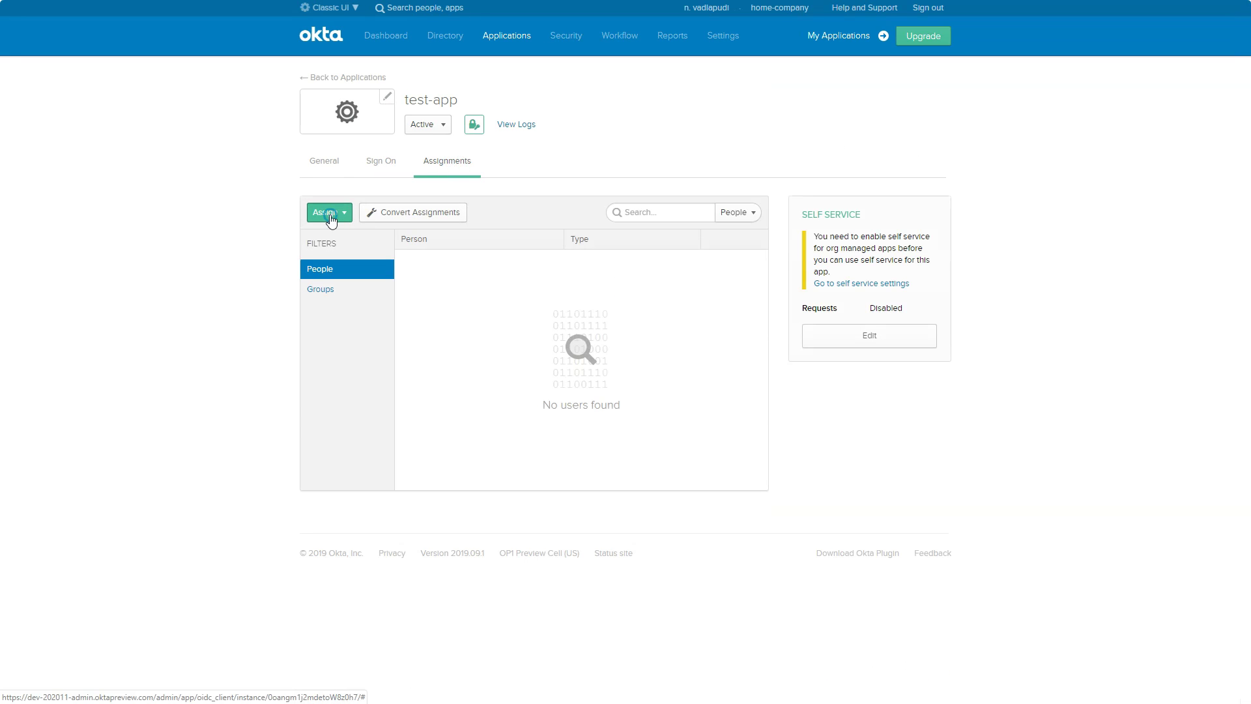
click(330, 217)
click(370, 238)
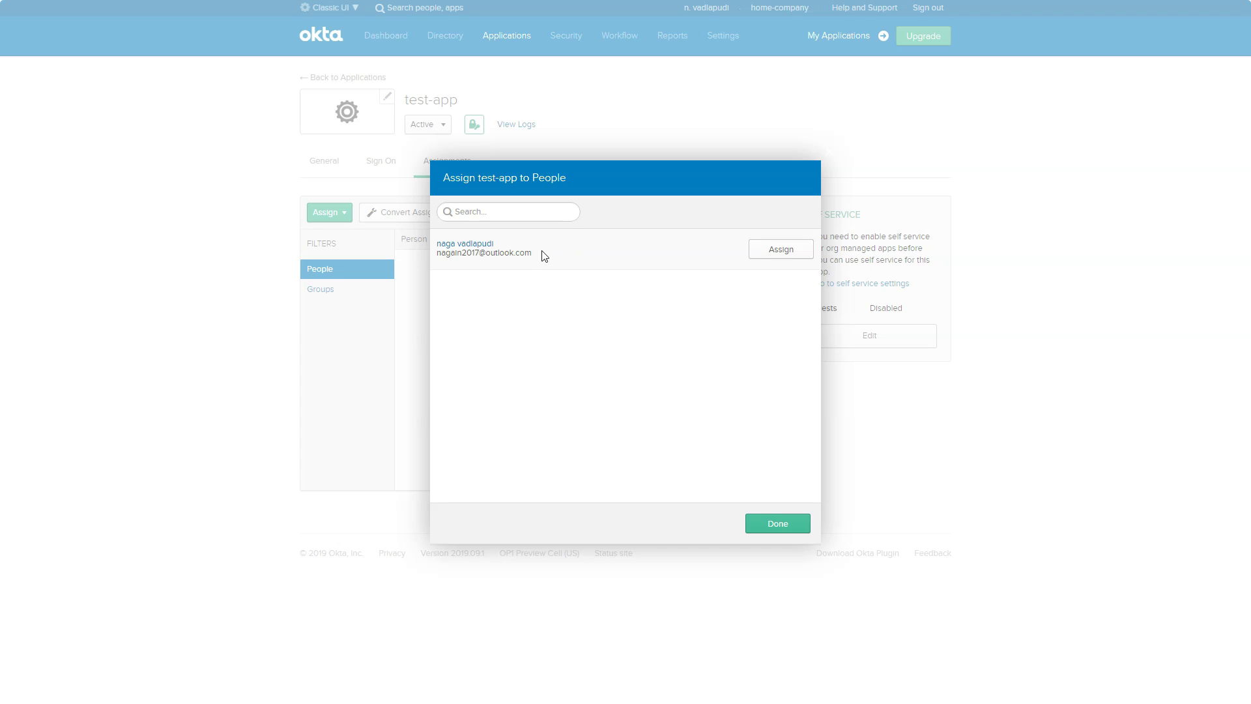
click(769, 251)
drag(811, 280, 815, 238)
drag(818, 305, 808, 252)
click(675, 530)
click(777, 524)
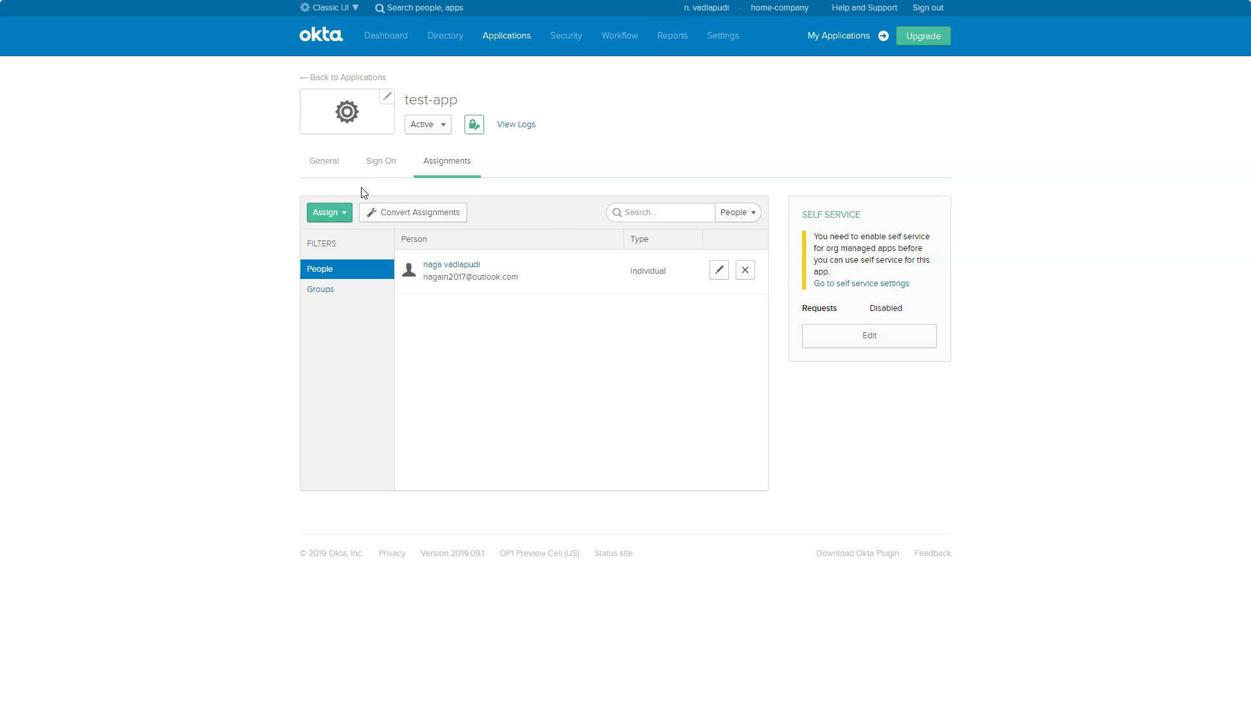
click(459, 161)
click(328, 212)
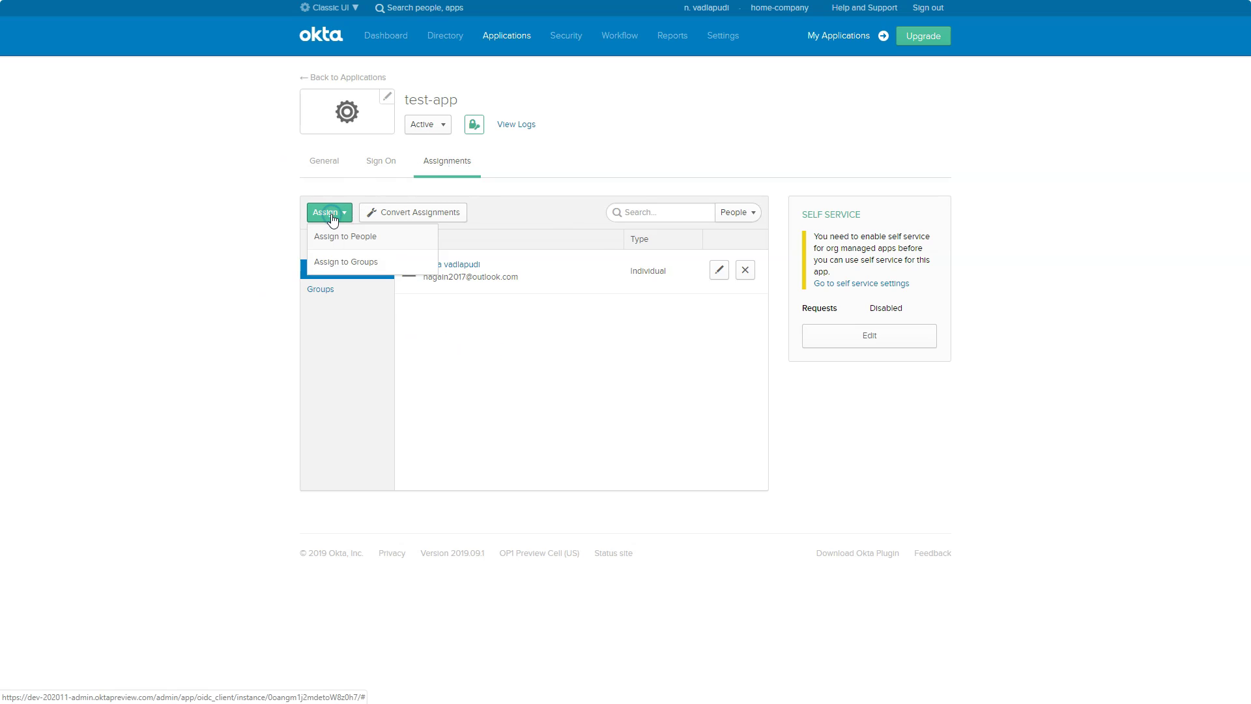
click(341, 267)
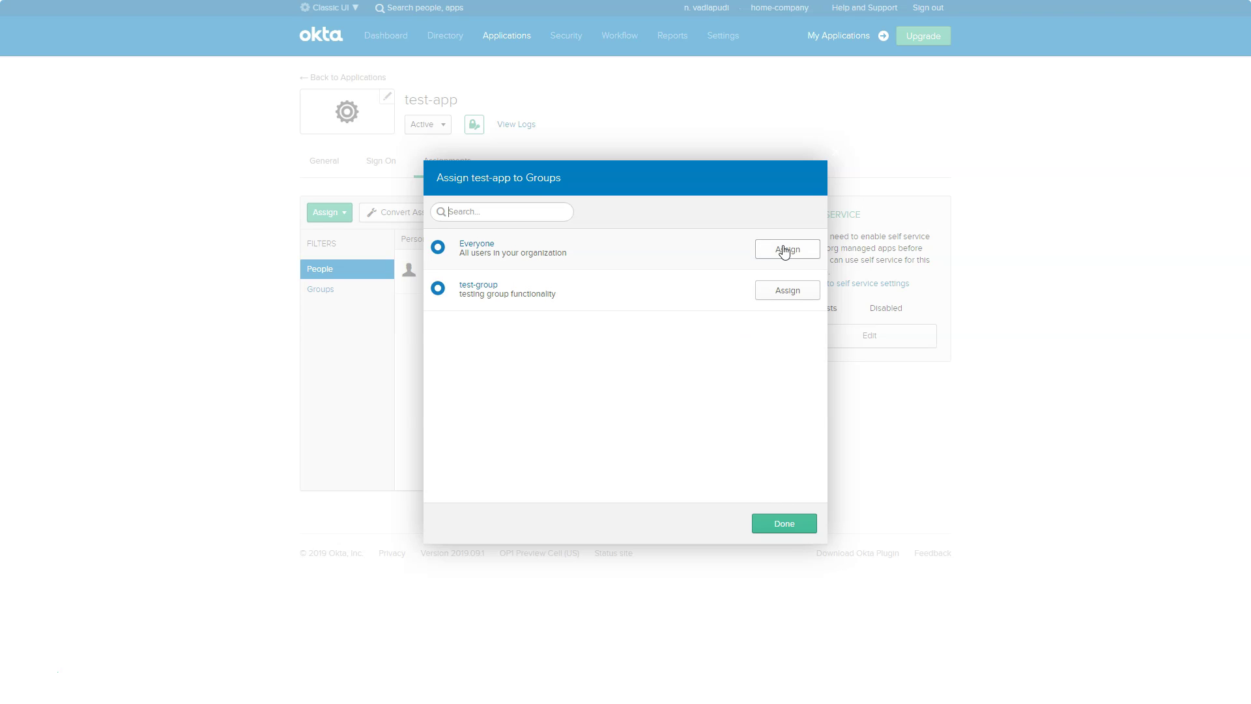
click(778, 528)
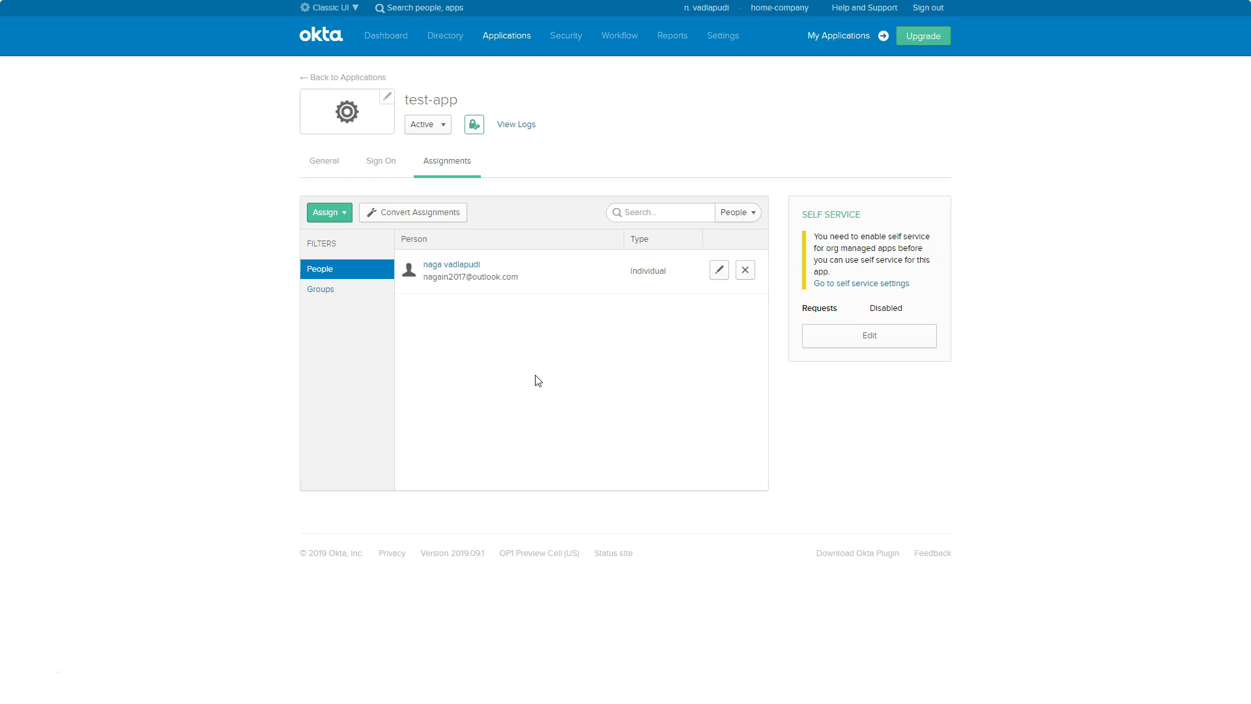
Step: Open Security > API and highlight the default authorization server's audience and issuer URI
click(314, 160)
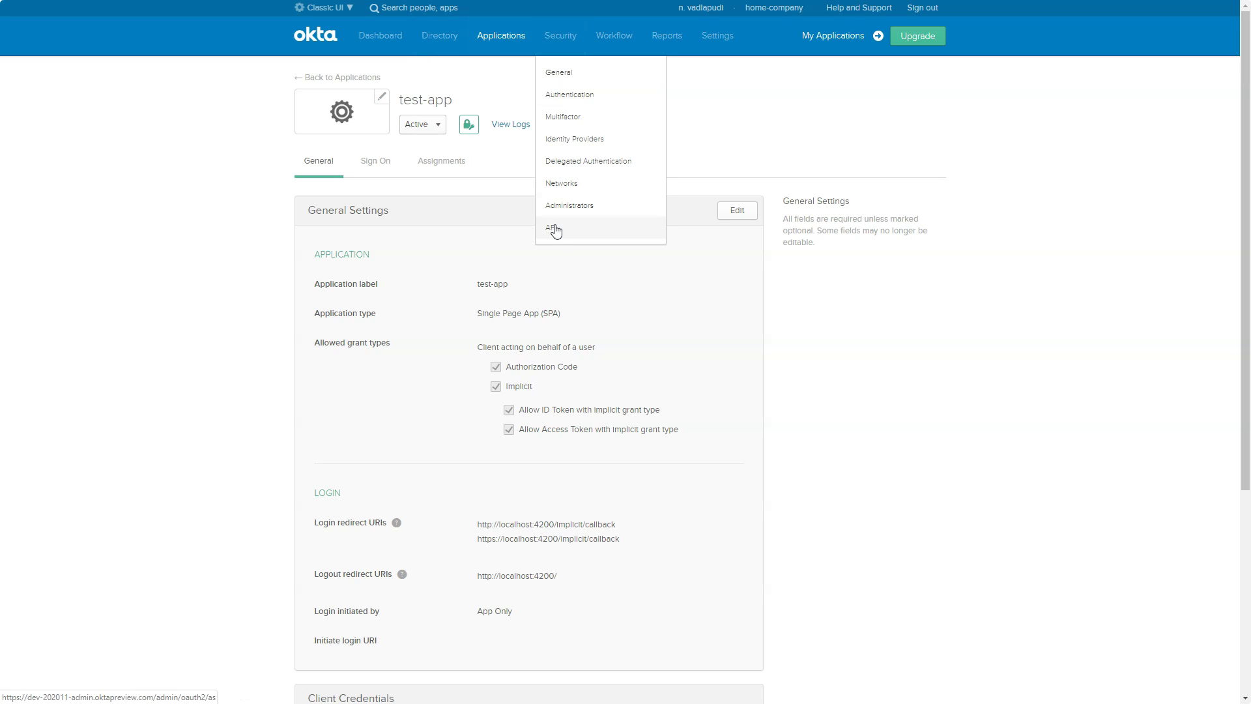
click(554, 232)
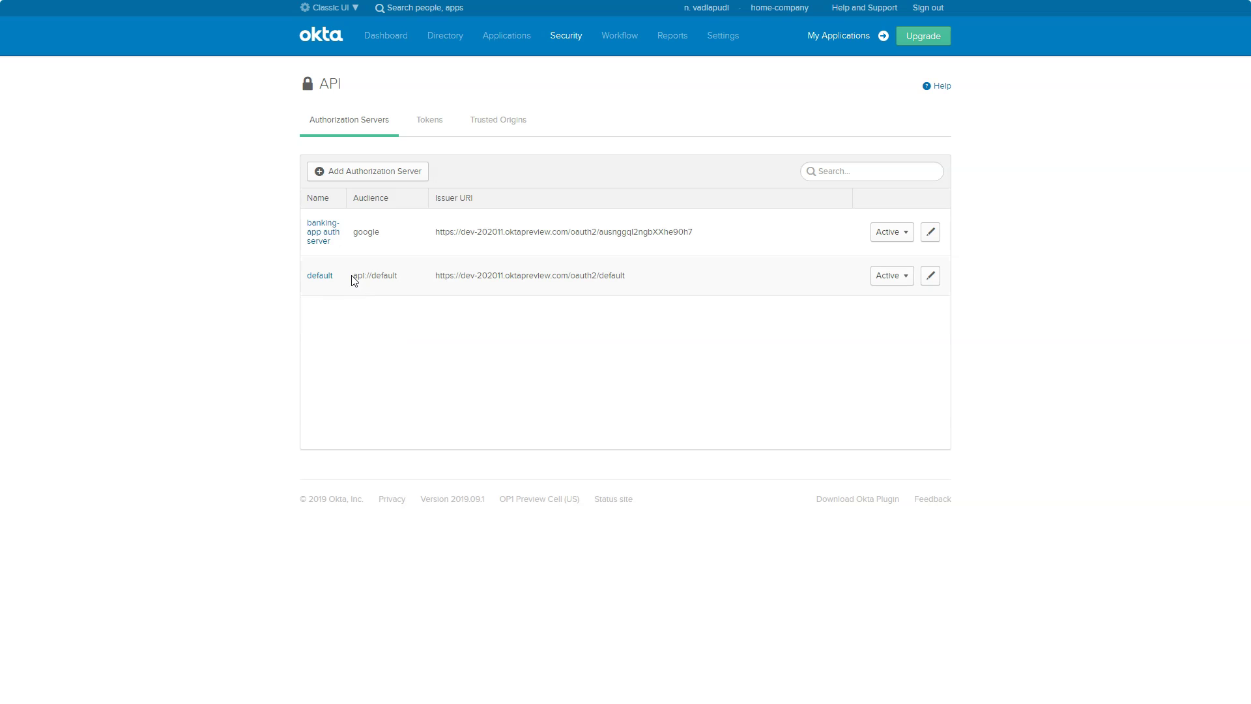
drag(352, 279, 656, 279)
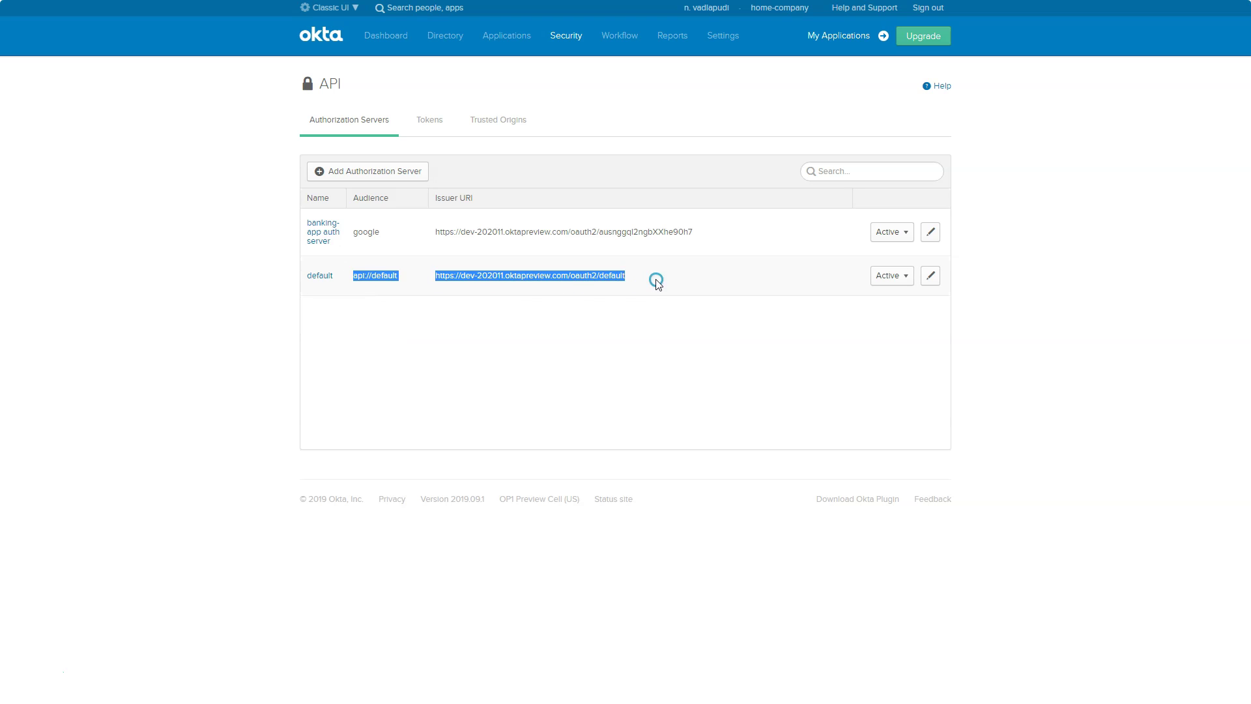
click(430, 274)
drag(430, 278, 639, 276)
click(446, 276)
drag(467, 277, 663, 282)
click(573, 358)
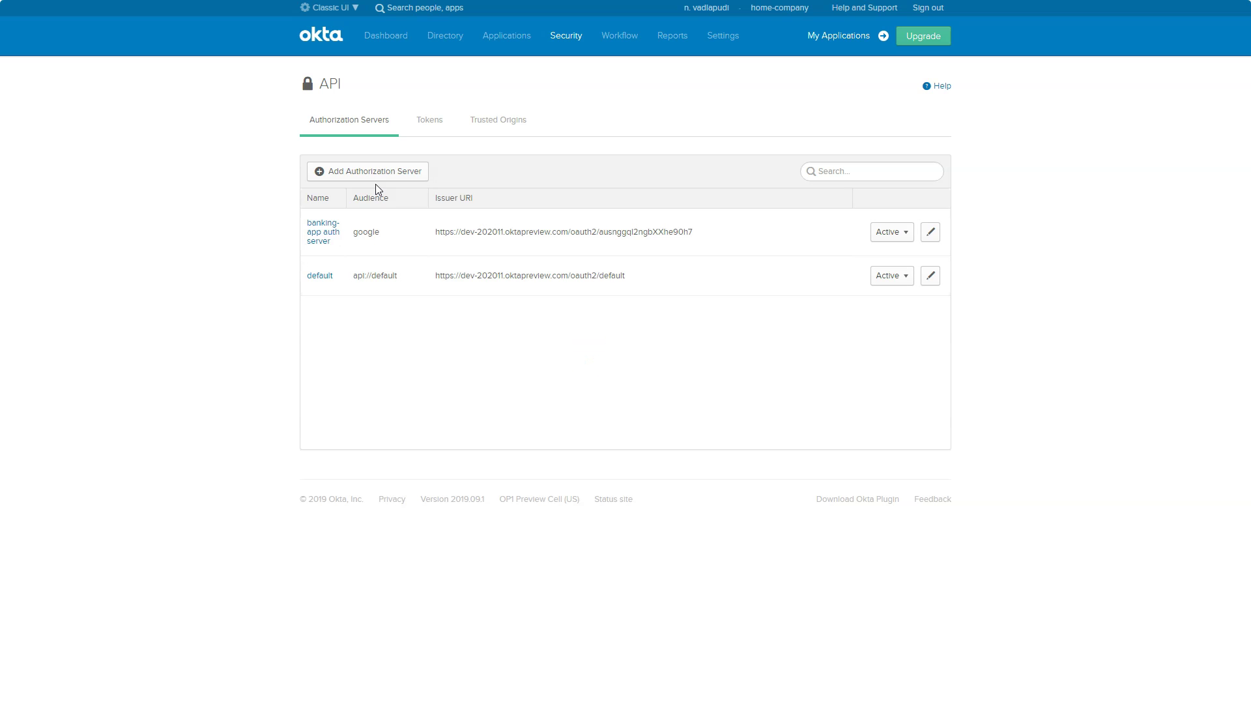